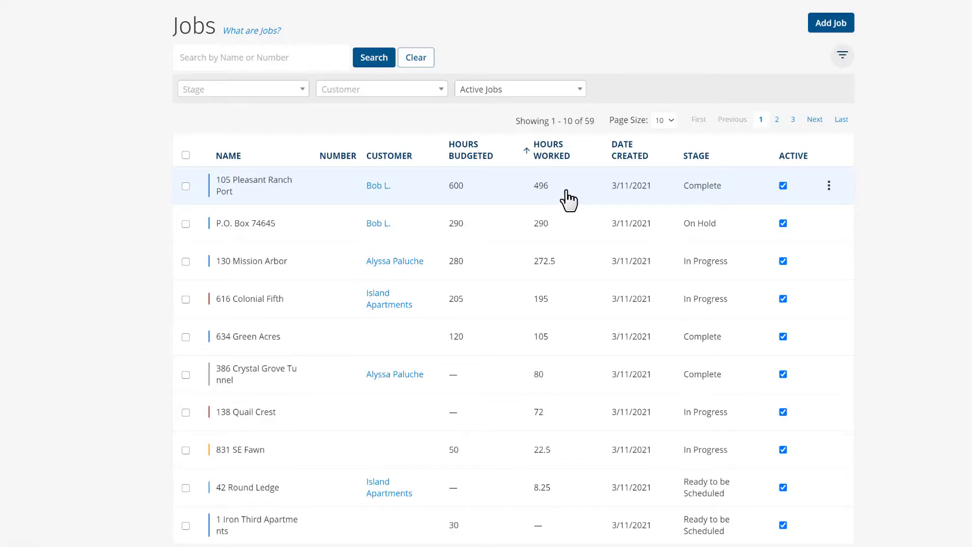
# Open the 105 Pleasant Ranch Port job, then create a job from the Island Apartments quote
pyautogui.click(568, 199)
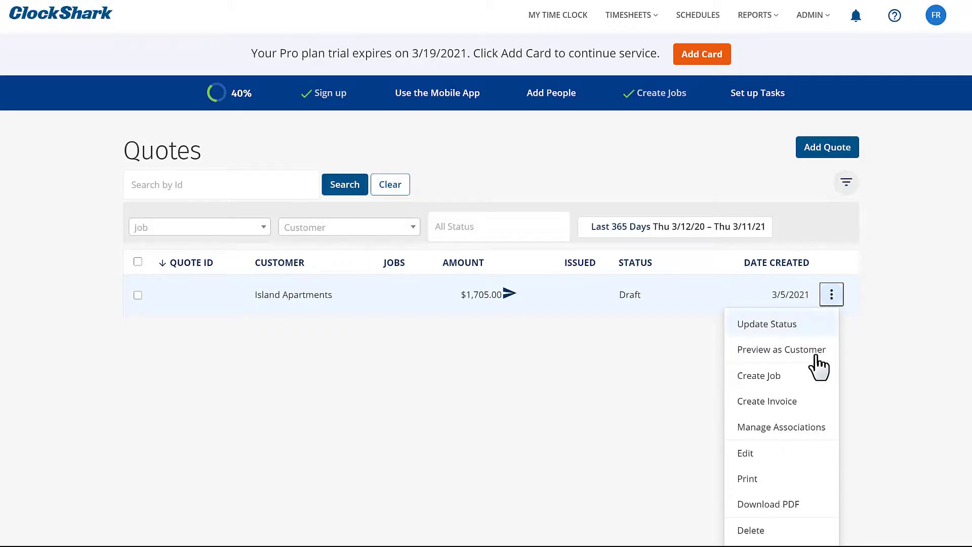
pyautogui.click(759, 375)
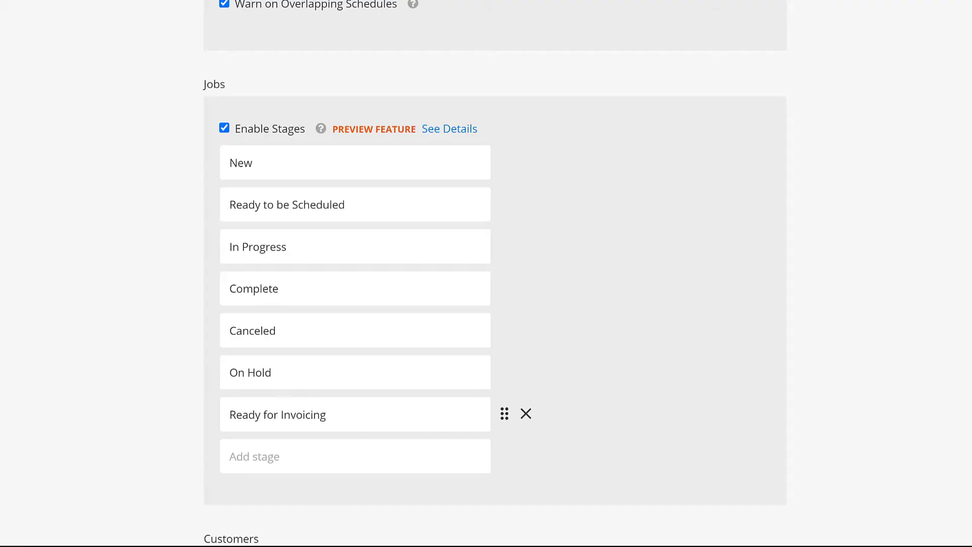
# Move Ready for Invoicing above Complete and set the first job to Ready to be Scheduled
pyautogui.moveTo(506, 417); pyautogui.dragTo(507, 290)
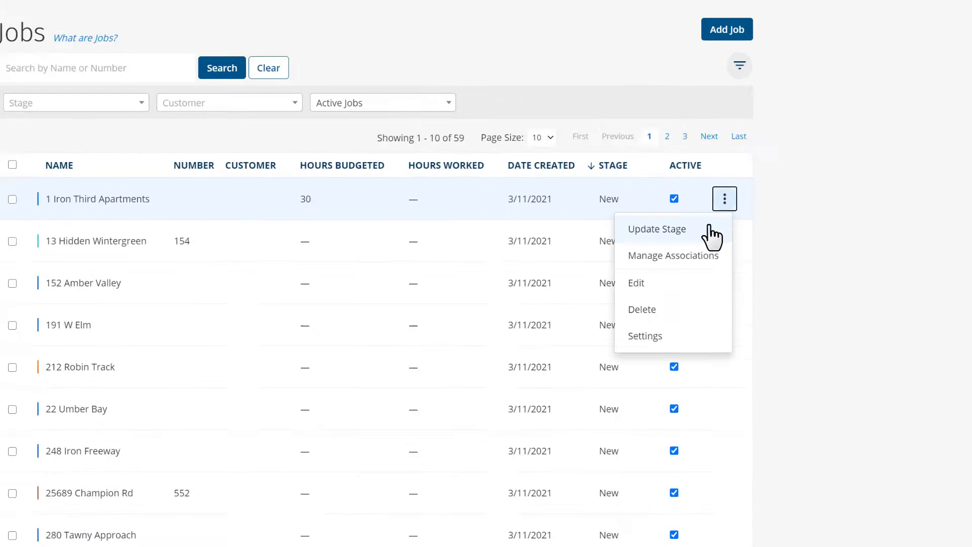
pyautogui.click(629, 288)
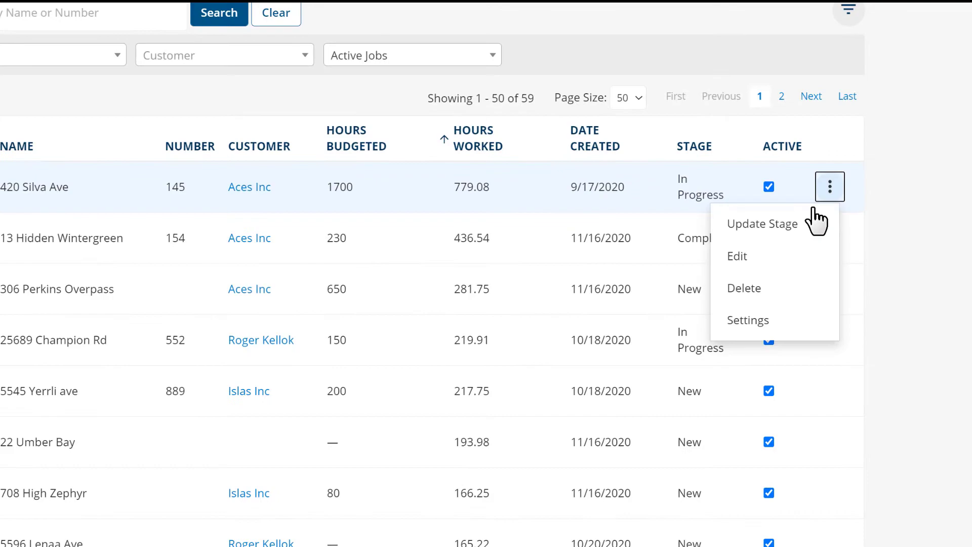
# Open the edit form for the job from its row menu
pyautogui.click(782, 258)
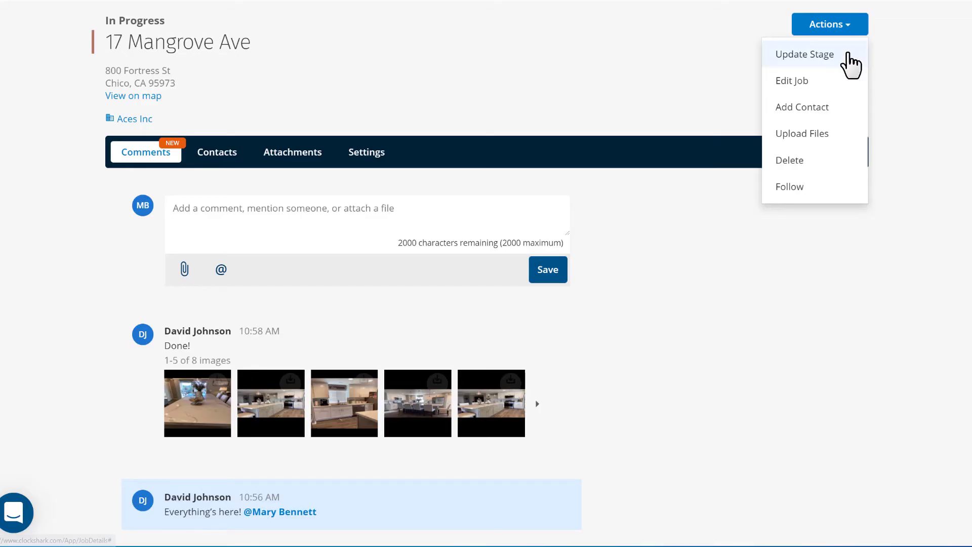
pyautogui.click(849, 58)
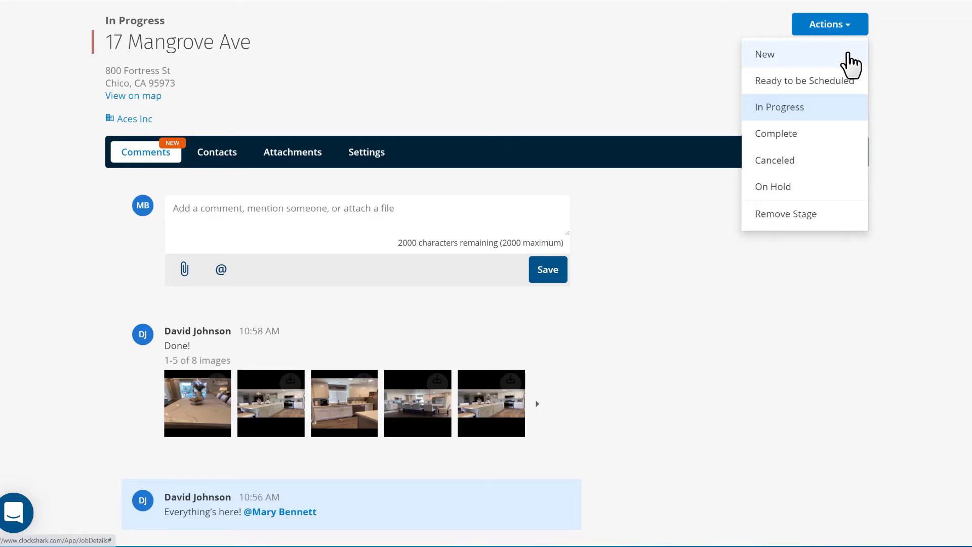
pyautogui.click(777, 133)
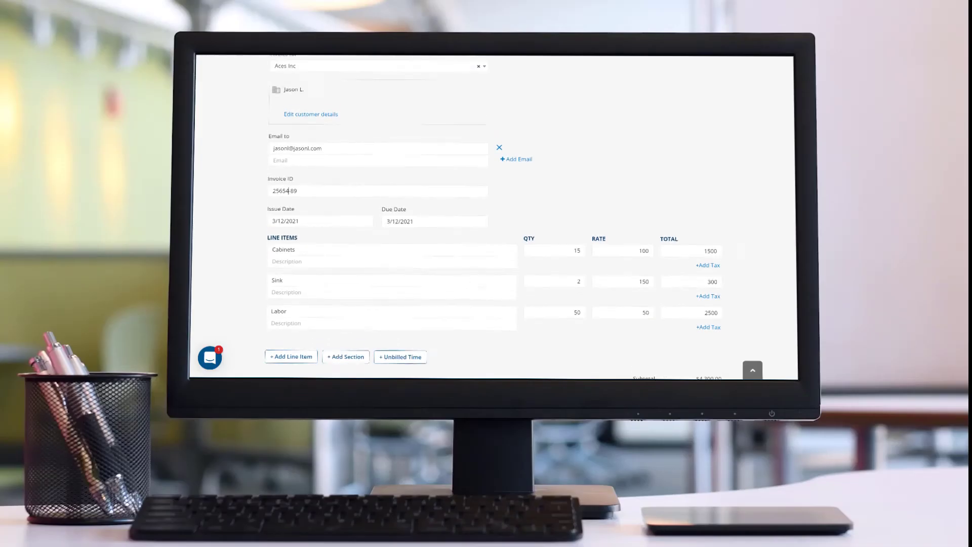
pyautogui.scroll(3, 486, 228)
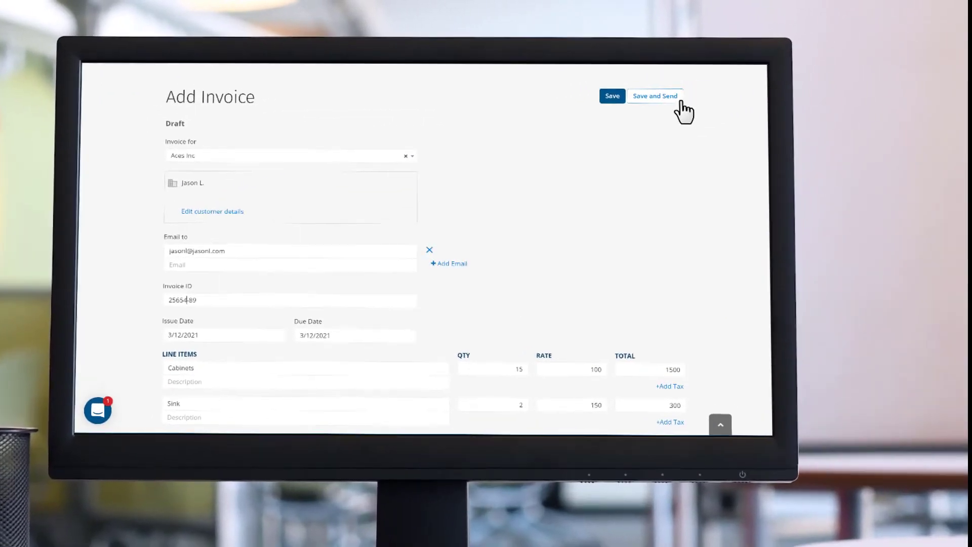